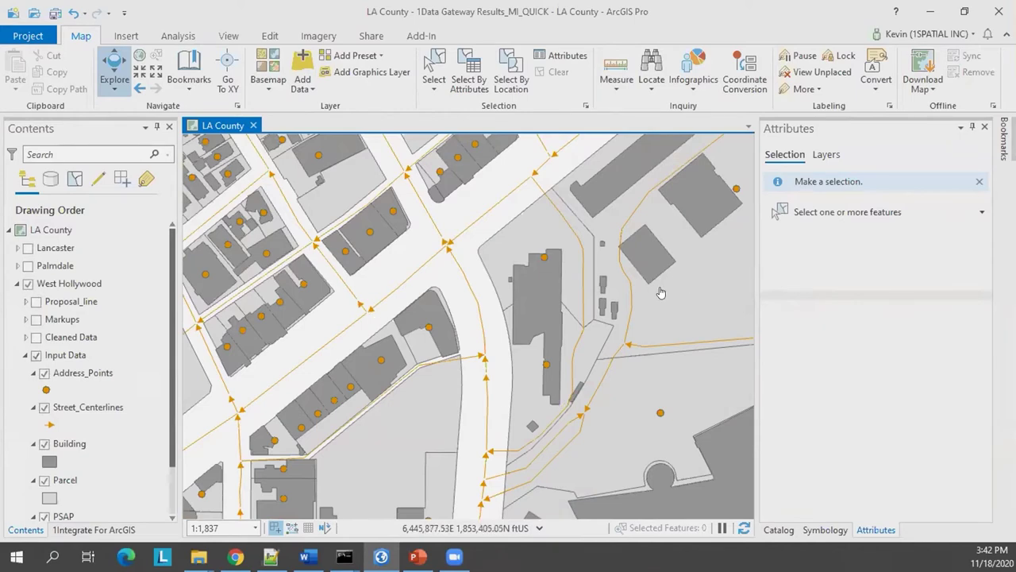
# Switch to 1Data Gateway in the browser and open the Validation Only - West Hollywood assignment
pyautogui.click(930, 13)
pyautogui.click(236, 555)
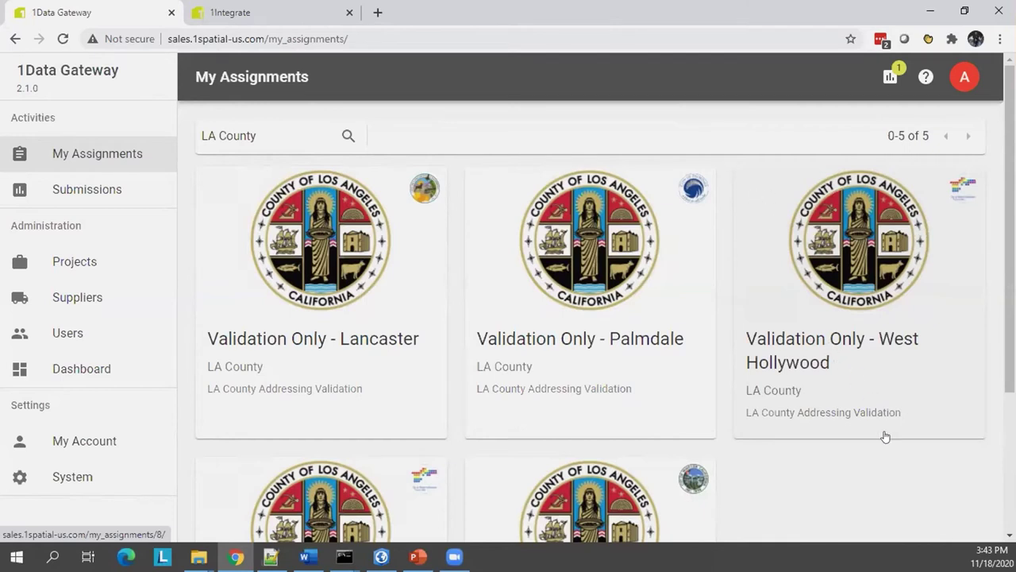
pyautogui.click(887, 297)
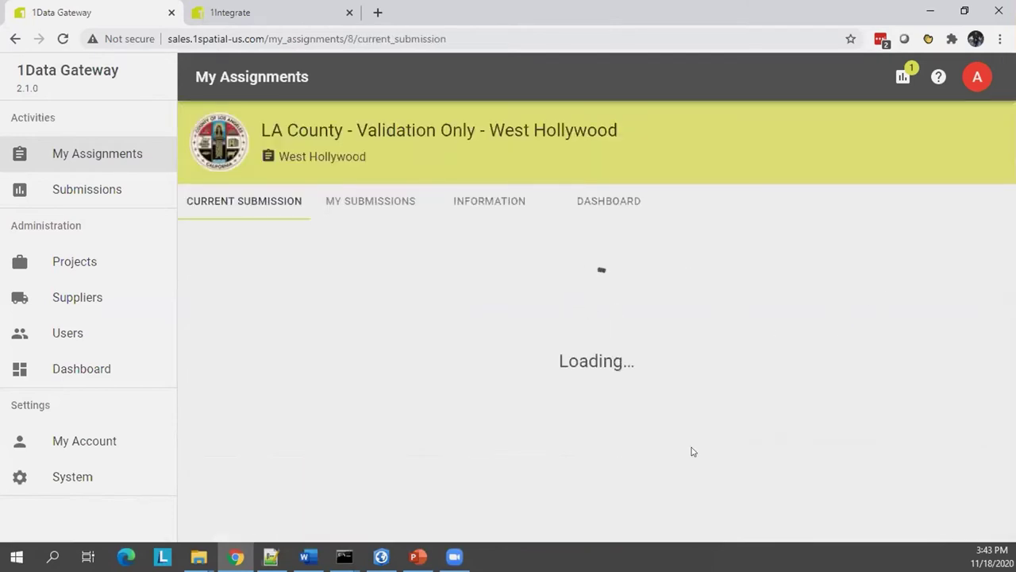
# Complete the assignment's processed submission and start a new one
pyautogui.scroll(-5, 862, 413)
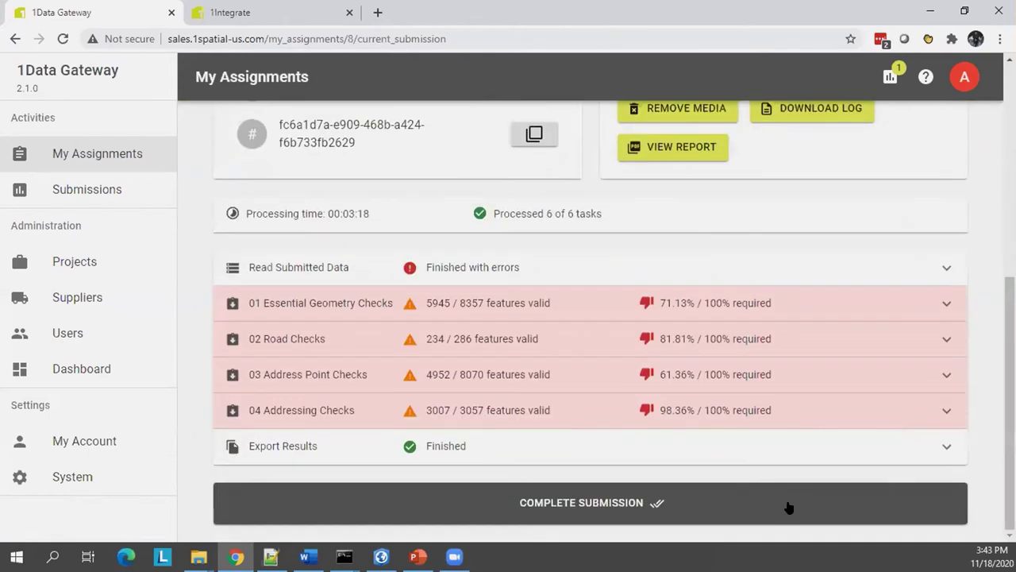
pyautogui.click(671, 508)
pyautogui.click(590, 492)
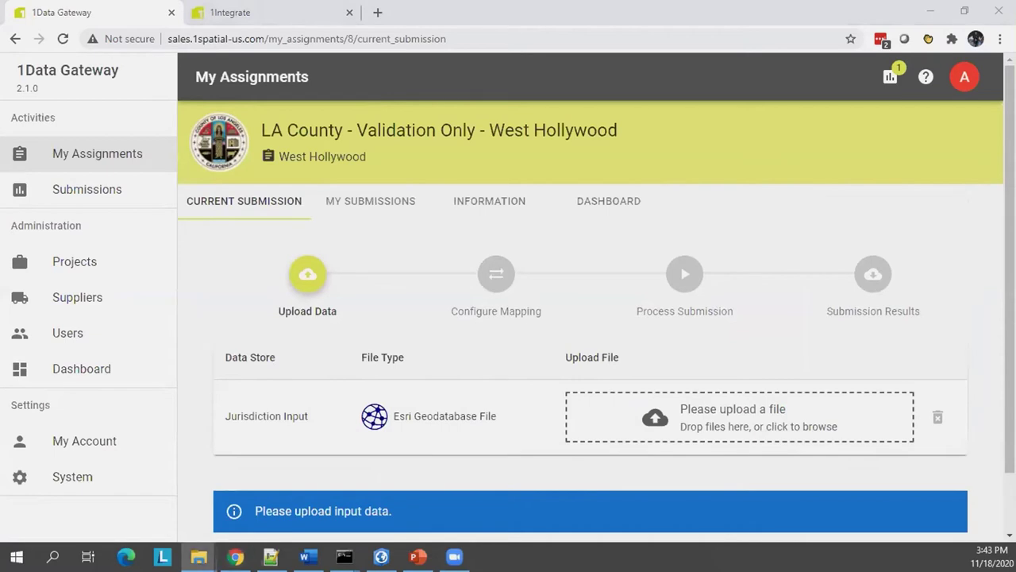
# Upload the zipped WestHollywood_Subset.gdb from the 1DG Data Stores folder as the Jurisdiction Input data and submit it
pyautogui.hotkey('alt', 'Tab')
pyautogui.click(194, 340)
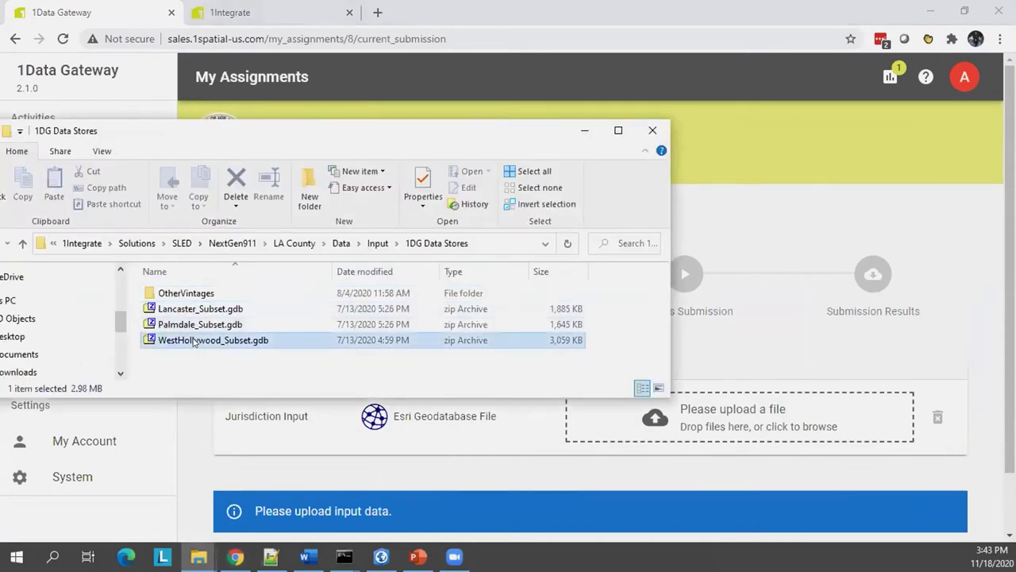
pyautogui.moveTo(194, 340); pyautogui.dragTo(842, 429)
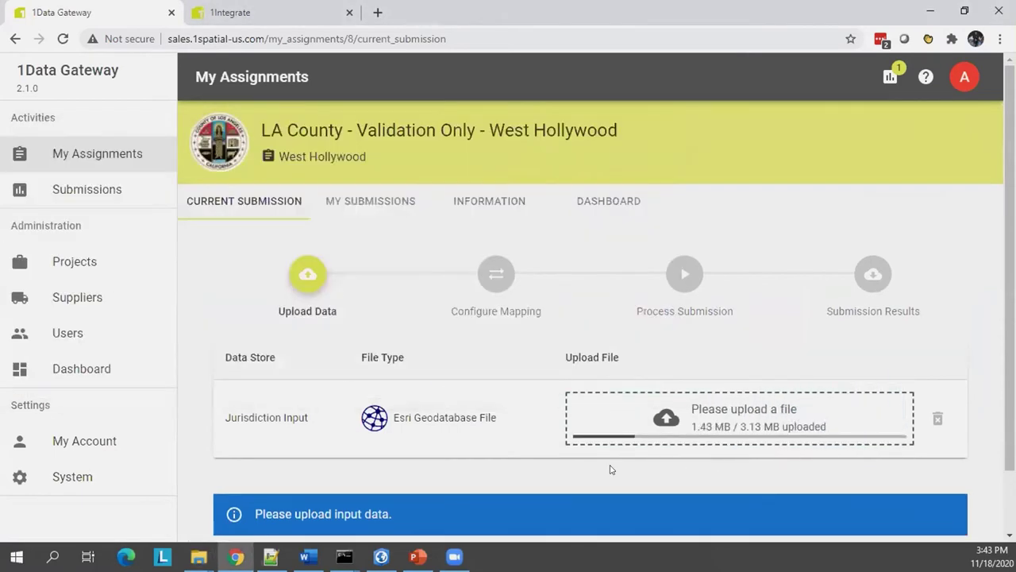
pyautogui.scroll(-3, 913, 444)
pyautogui.click(832, 504)
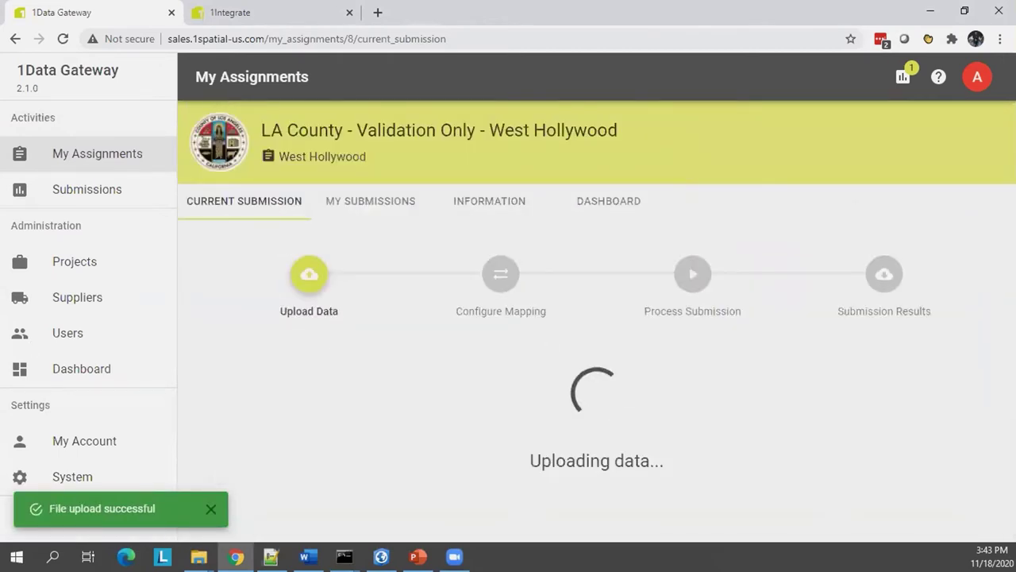
pyautogui.hotkey('alt', 'Tab')
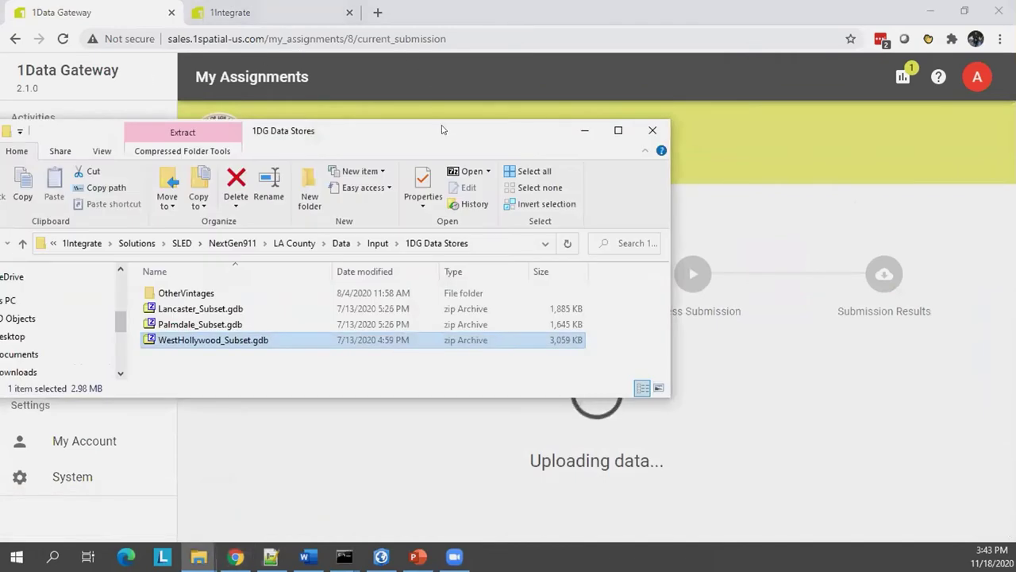
pyautogui.hotkey('alt', 'Tab')
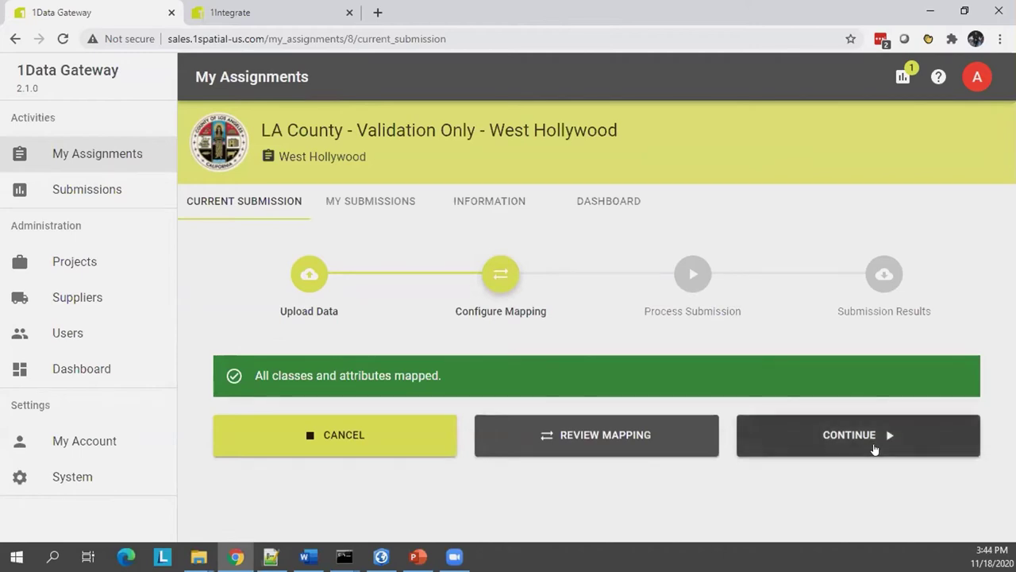
# Review the schema mapping of the Address_Points class to Address Point and continue to processing the submission
pyautogui.click(595, 442)
pyautogui.scroll(-3, 639, 439)
pyautogui.scroll(3, 762, 414)
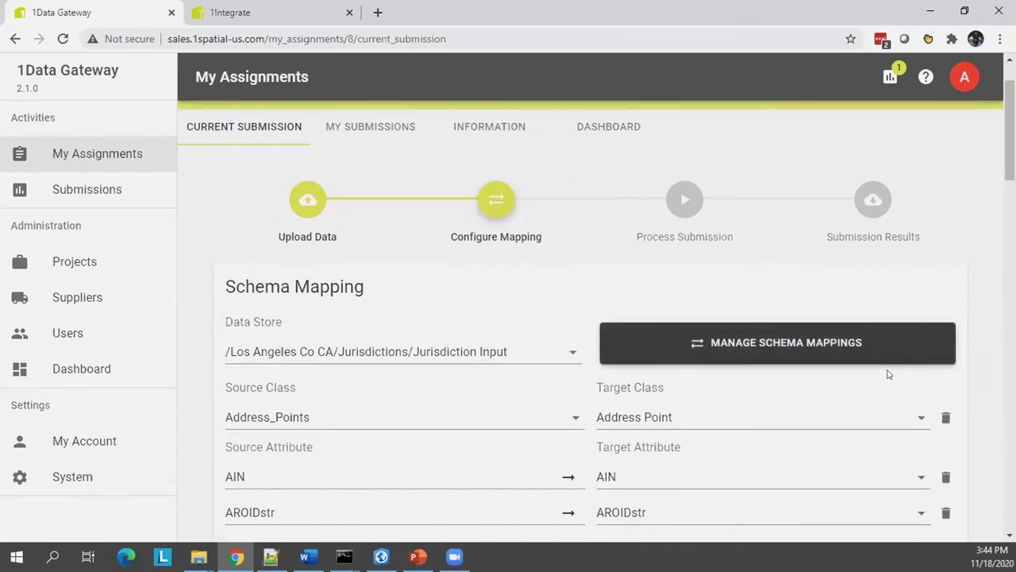
pyautogui.scroll(-2, 959, 352)
pyautogui.scroll(-15, 959, 352)
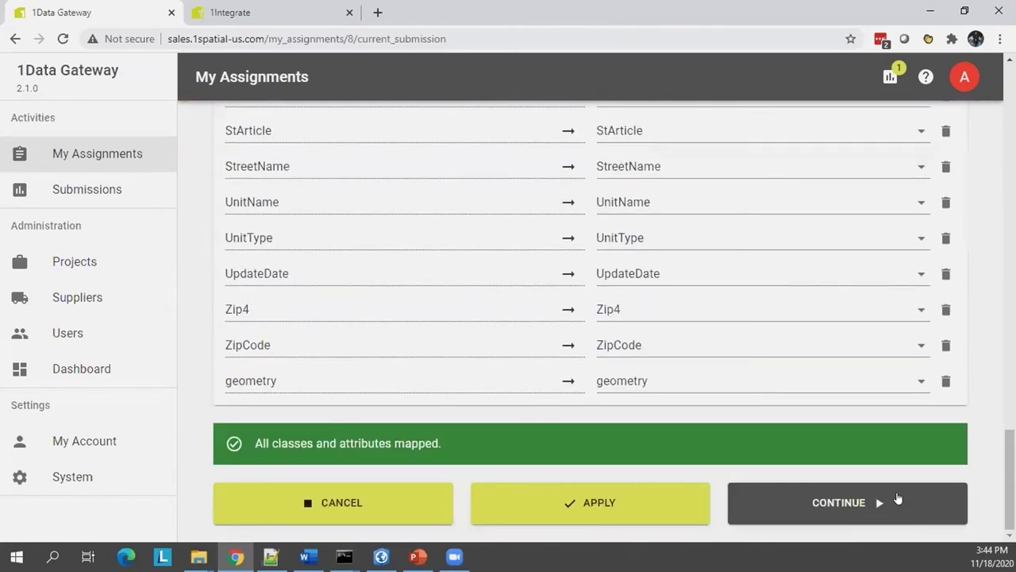
pyautogui.click(898, 498)
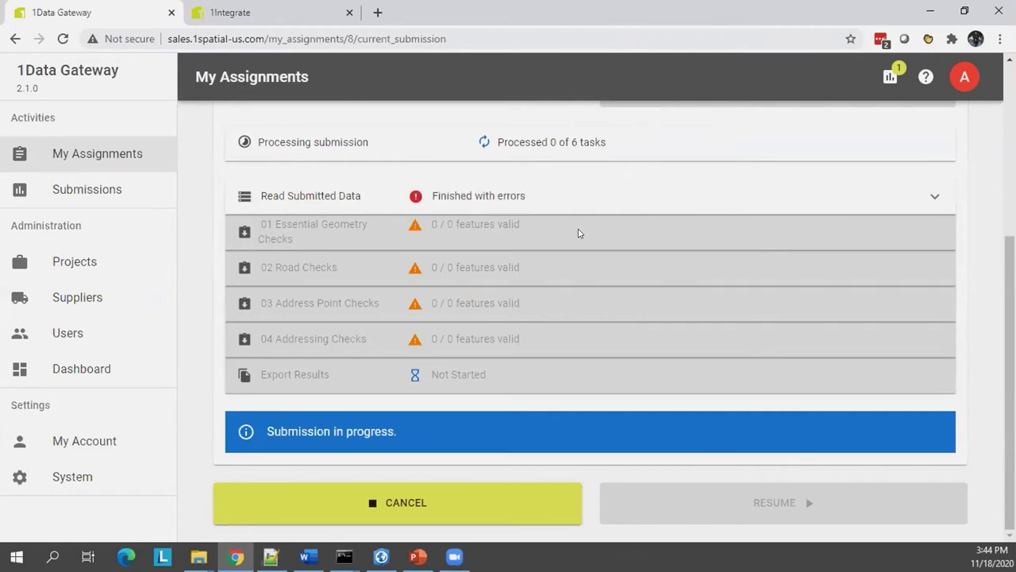
# Look through the West Hollywood assignment's past submissions and its dashboard charts on violated rules, submissions and conformance
pyautogui.scroll(3, 733, 350)
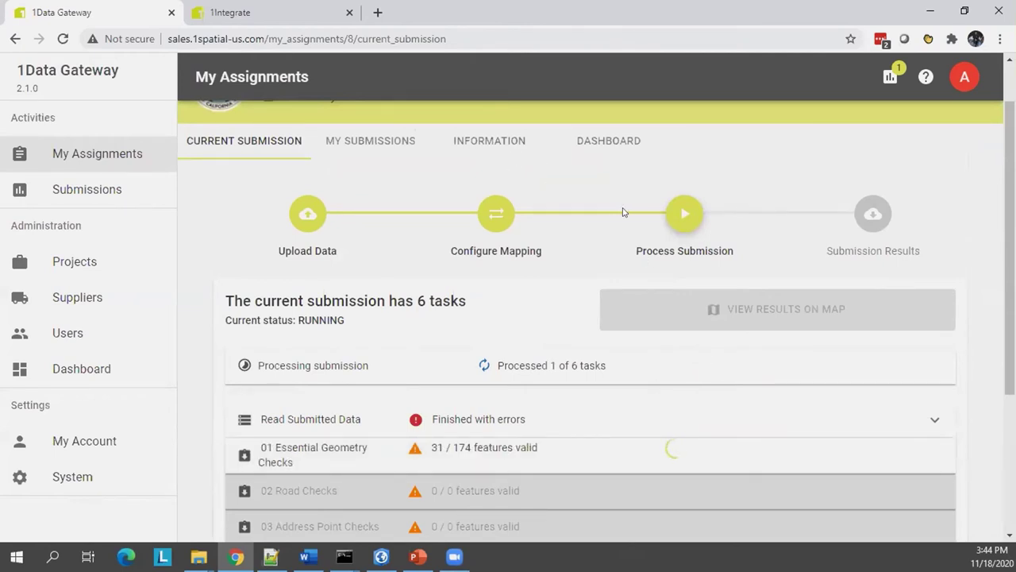
pyautogui.click(371, 140)
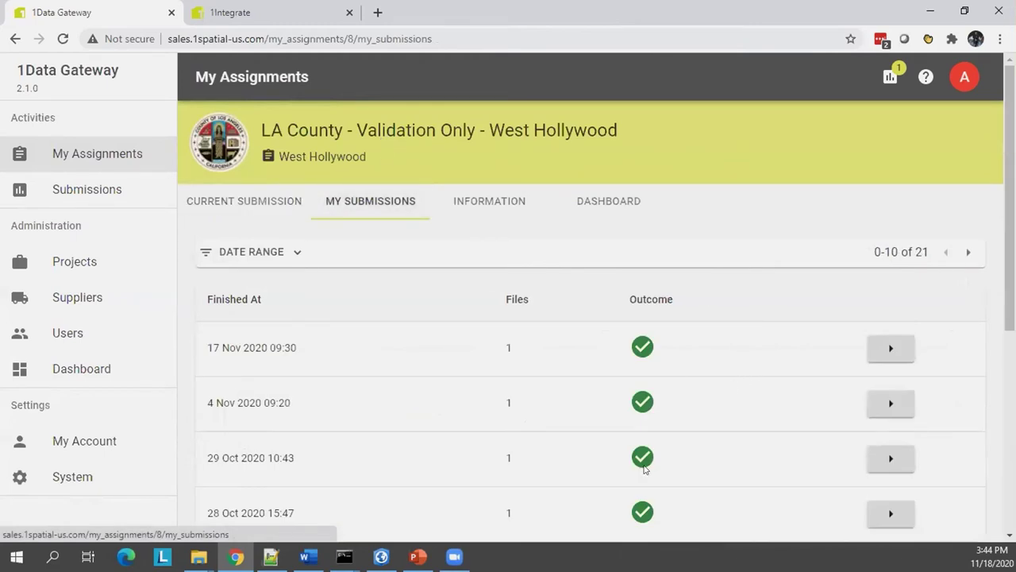
pyautogui.click(613, 203)
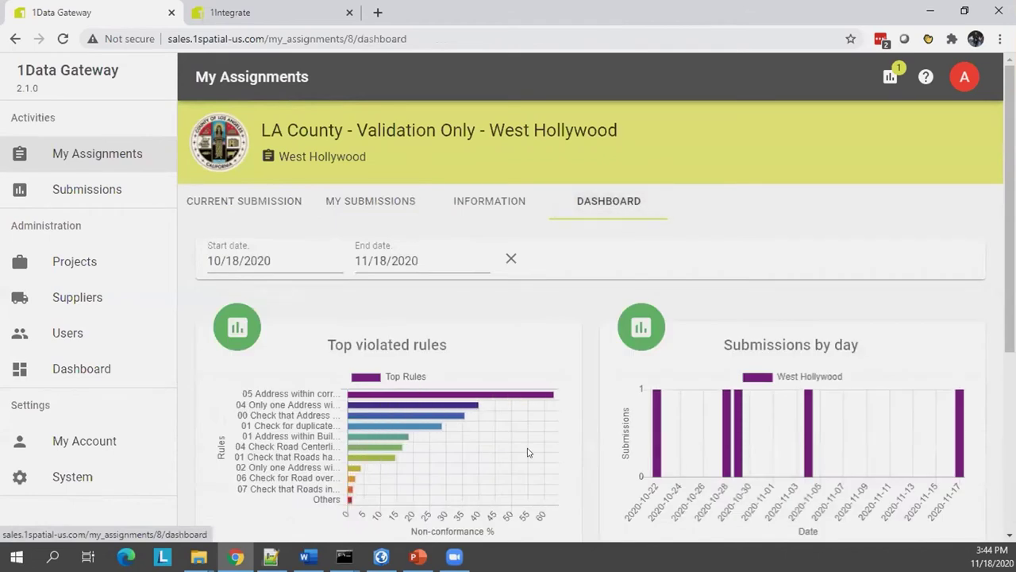
pyautogui.scroll(-1, 519, 459)
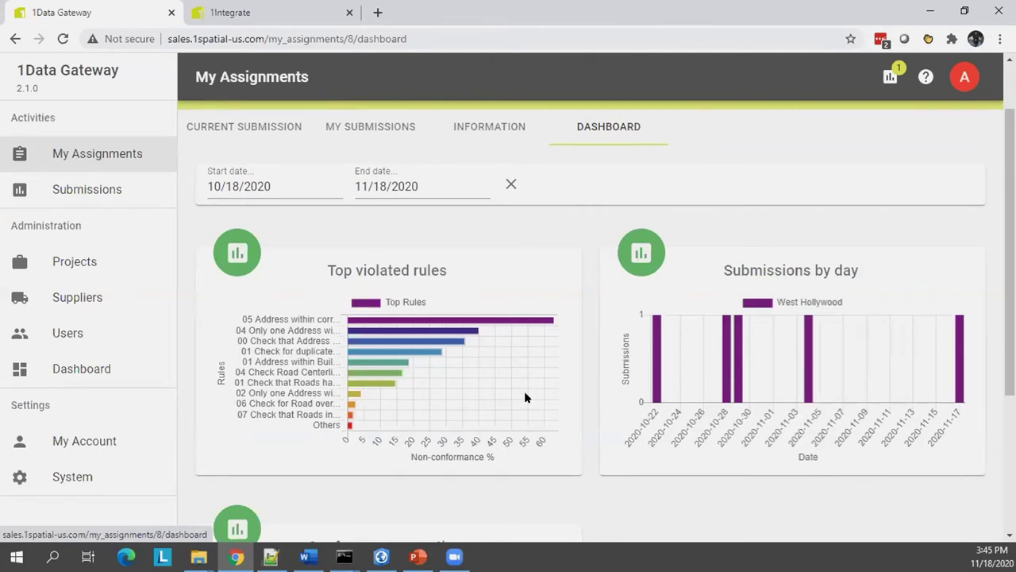
pyautogui.scroll(-3, 528, 401)
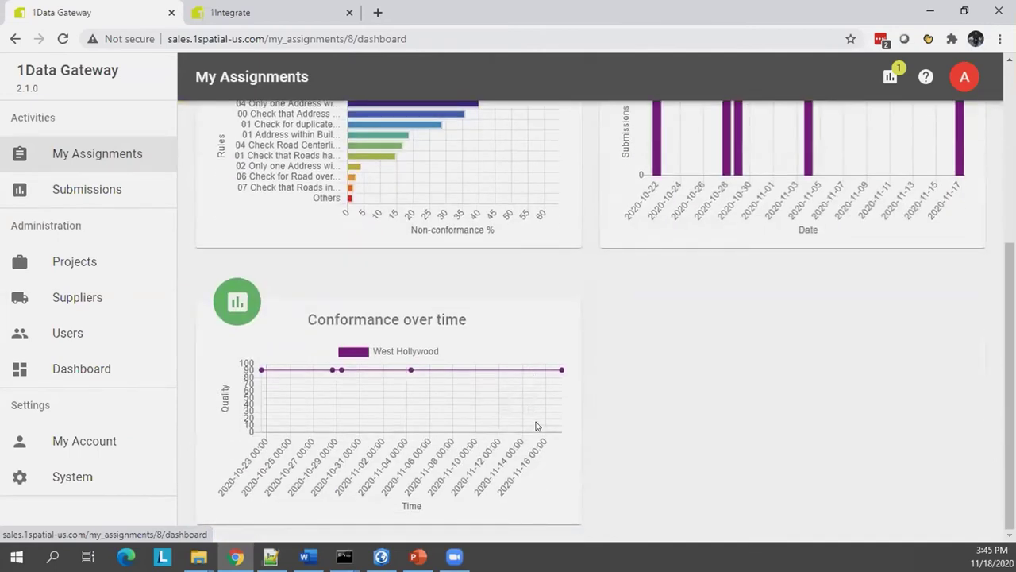
# Filter the specification dashboard by project LA County and specification Validation Only, and examine its charts
pyautogui.click(114, 373)
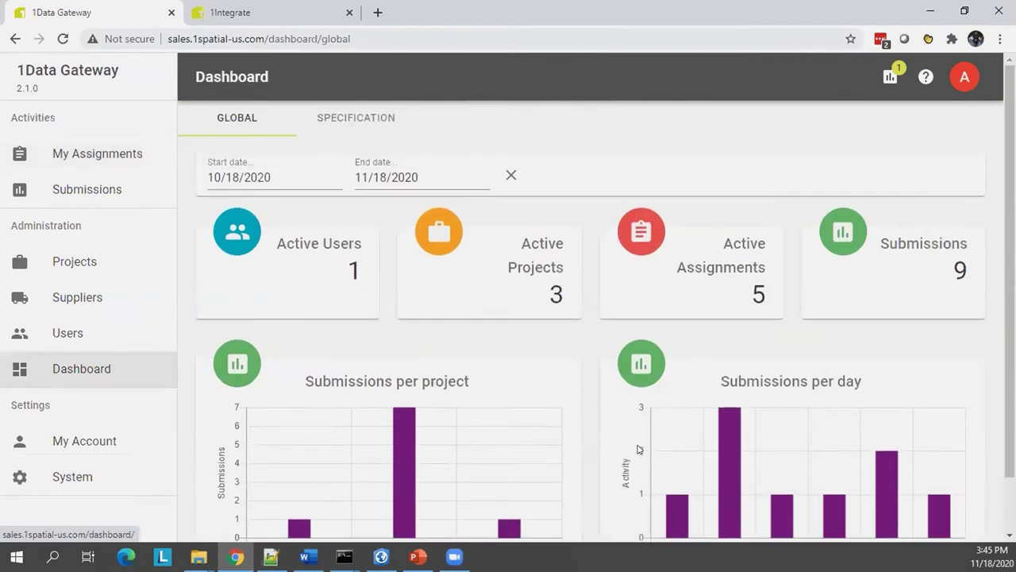
pyautogui.click(371, 121)
pyautogui.click(365, 177)
pyautogui.click(319, 213)
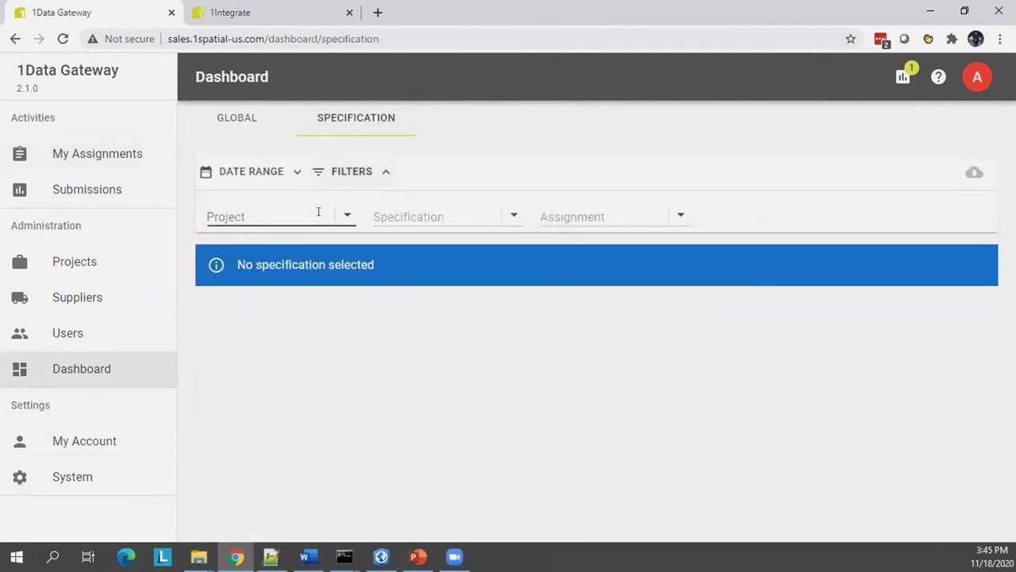
pyautogui.click(278, 332)
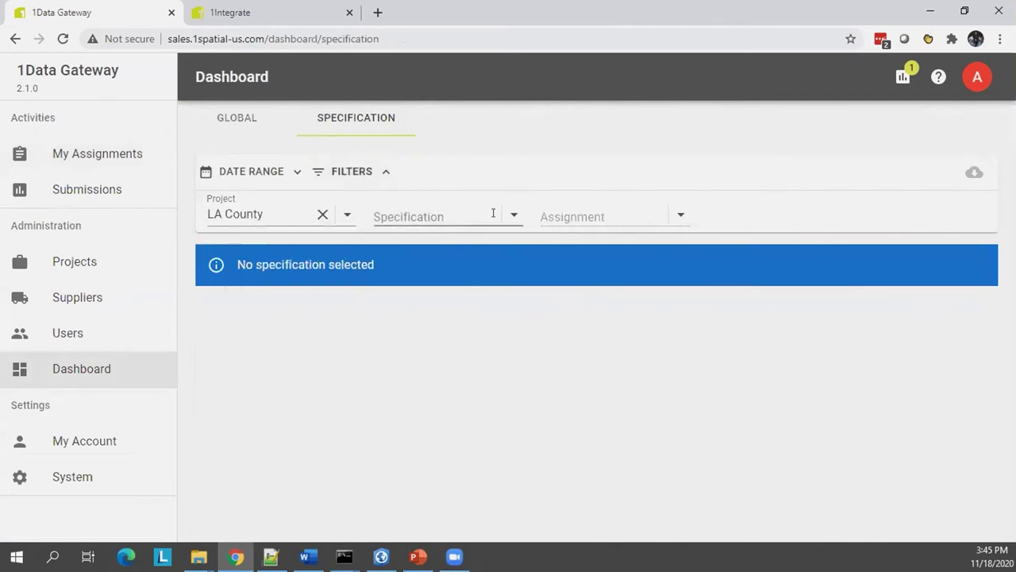
pyautogui.click(493, 213)
pyautogui.scroll(-5, 568, 387)
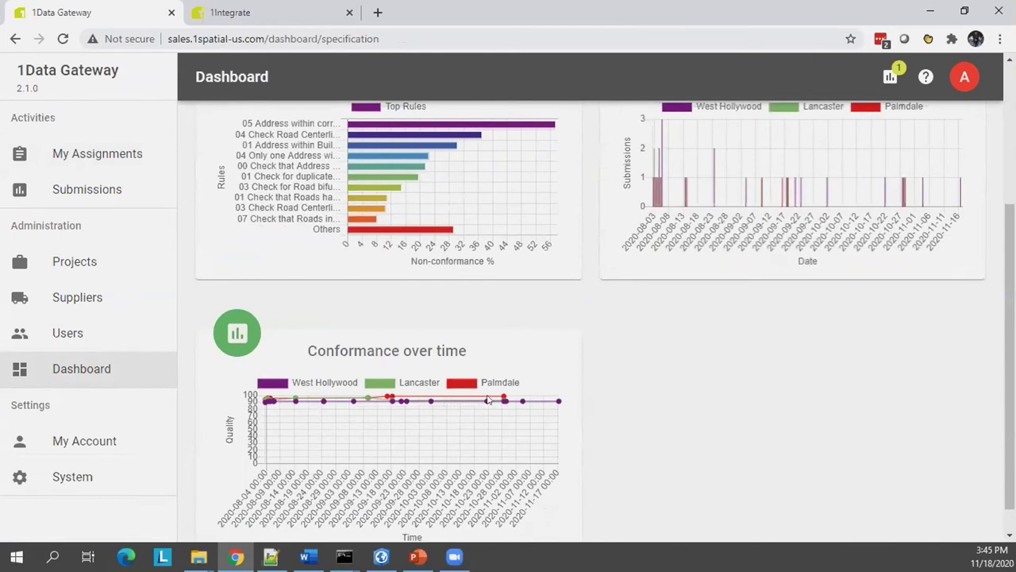
pyautogui.scroll(2, 681, 472)
pyautogui.scroll(1, 680, 472)
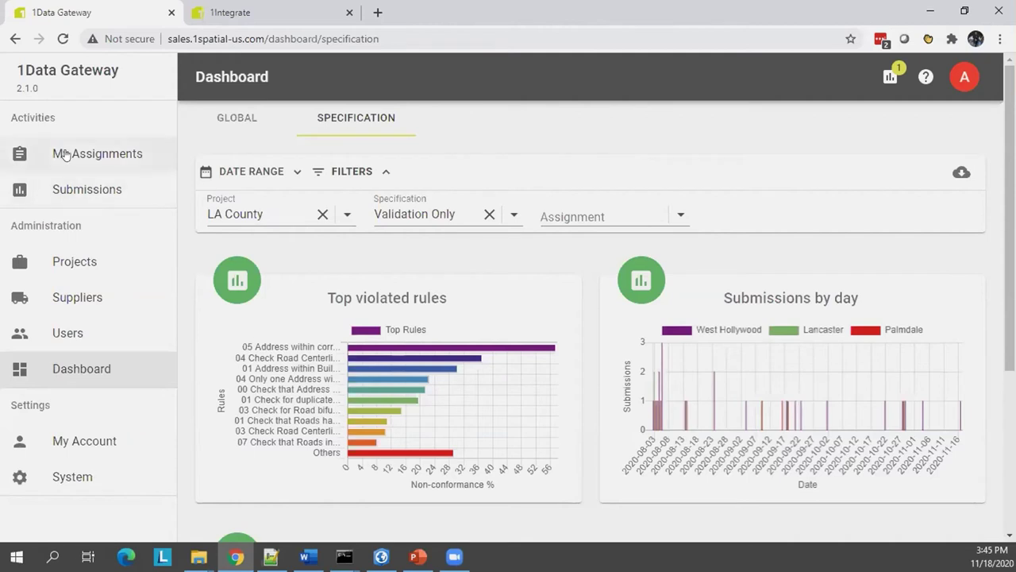
# Return to the running West Hollywood submission through the list of current submissions and check its task progress
pyautogui.click(93, 154)
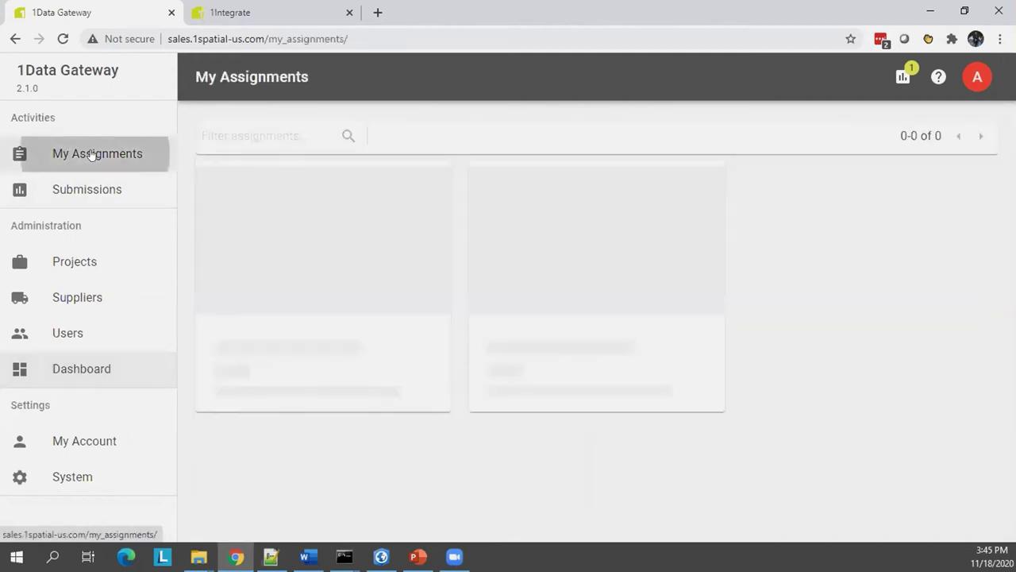
pyautogui.click(890, 77)
pyautogui.click(876, 182)
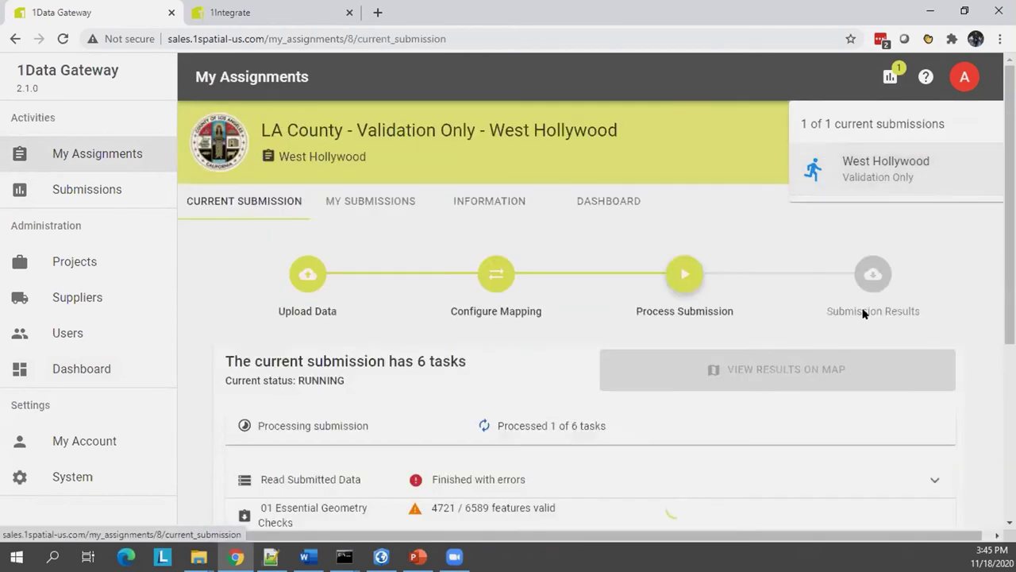
pyautogui.scroll(-1, 722, 332)
pyautogui.scroll(-4, 722, 332)
pyautogui.scroll(5, 767, 411)
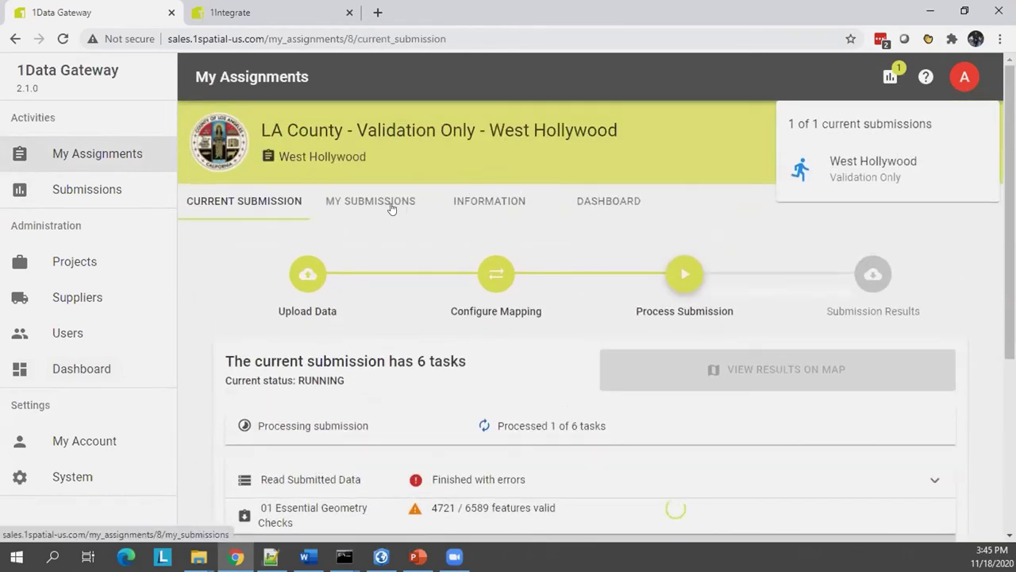
# Open the 4 Nov 2020 09:20 submission and examine the rule results of 01 Essential Geometry Checks
pyautogui.click(390, 205)
pyautogui.click(889, 410)
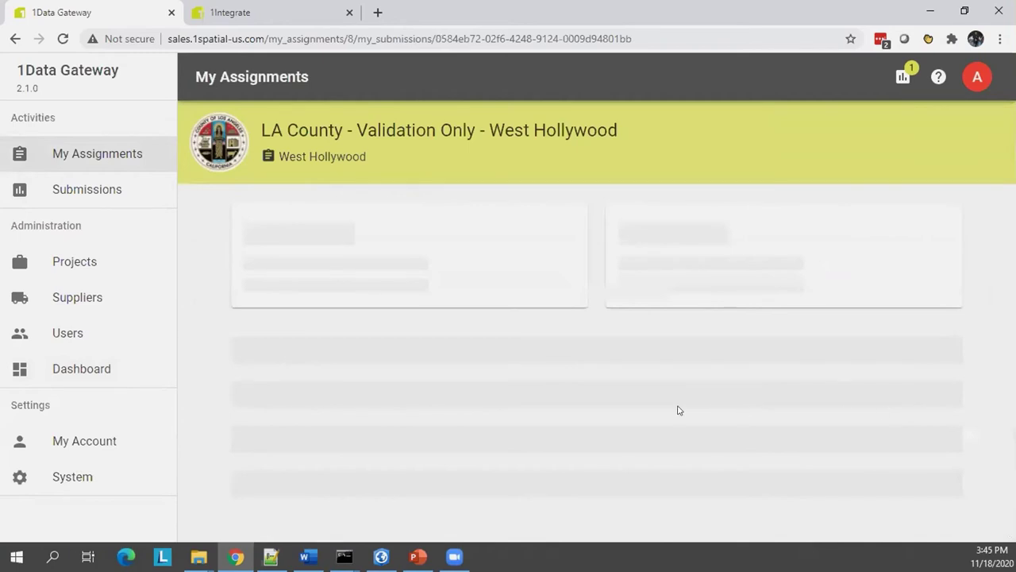
pyautogui.scroll(-3, 658, 369)
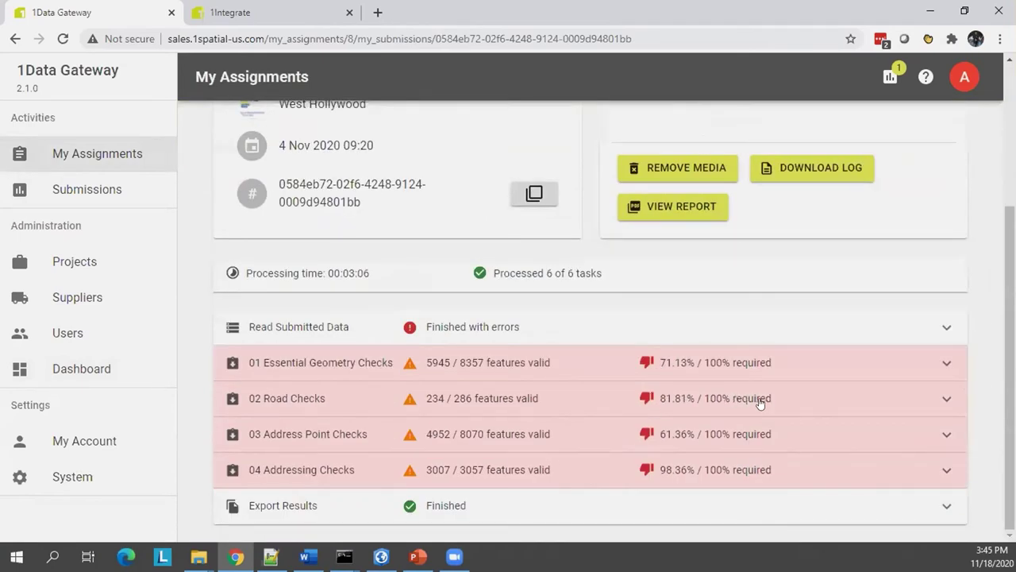
pyautogui.click(735, 374)
pyautogui.scroll(-2, 749, 399)
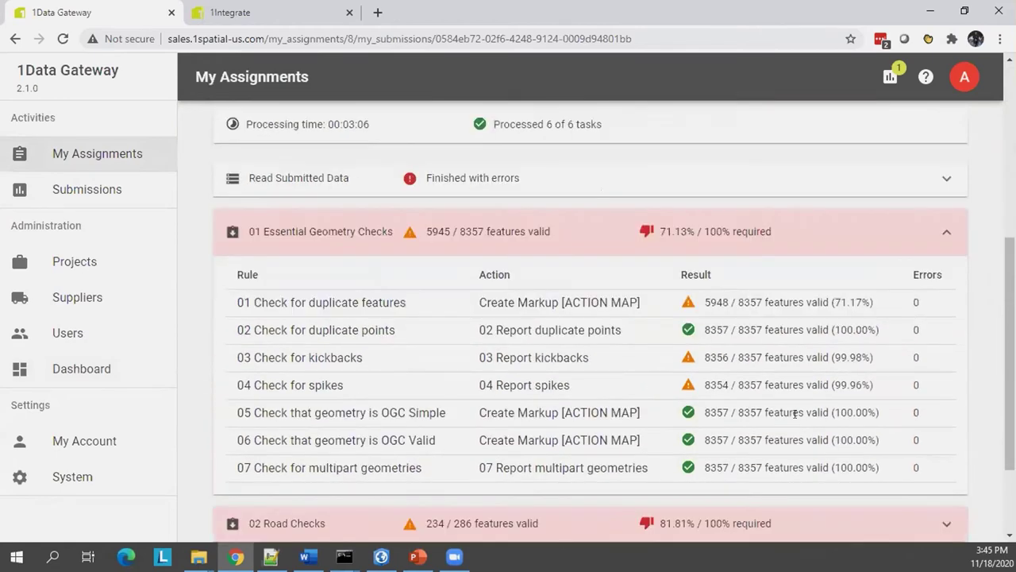
pyautogui.click(791, 250)
# View the submission's PDF report, and download the Jurisdiction Input output data
pyautogui.scroll(5, 799, 401)
pyautogui.click(691, 421)
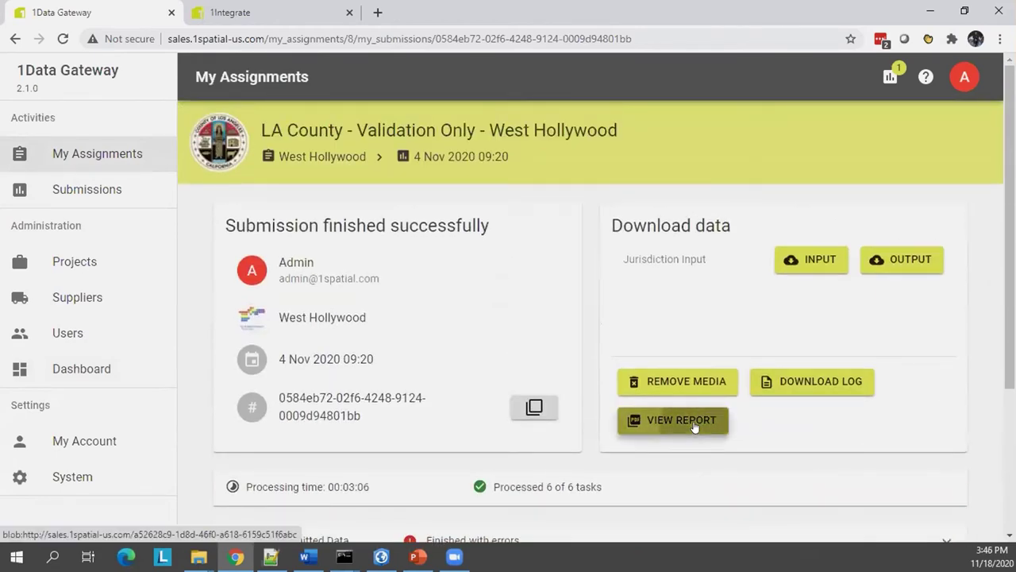
pyautogui.click(60, 520)
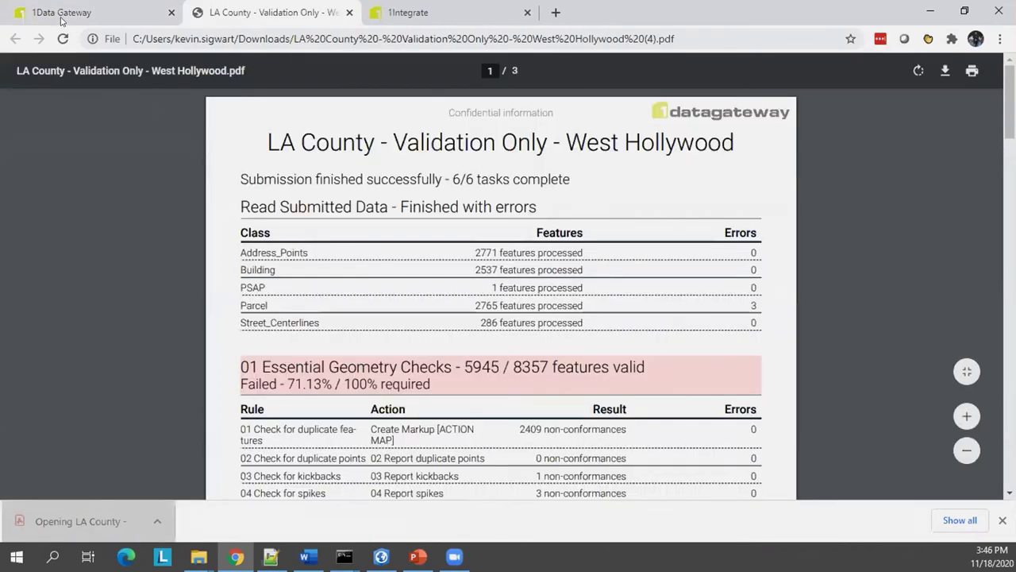
pyautogui.click(60, 14)
pyautogui.click(902, 259)
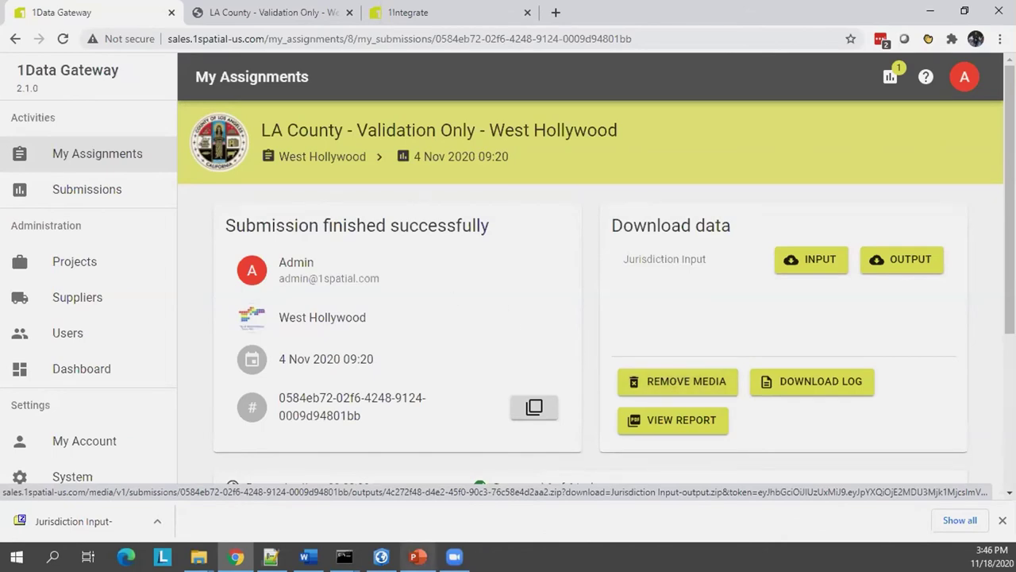
# Switch to ArcGIS Pro, show the West Hollywood Markups layer group and go to the Kickback bookmark
pyautogui.click(381, 556)
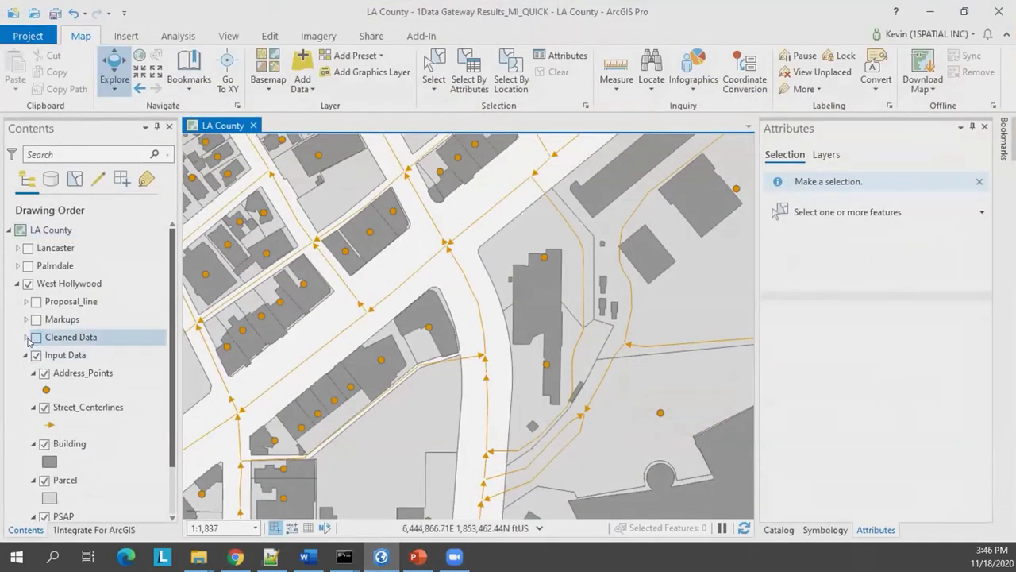
pyautogui.click(35, 319)
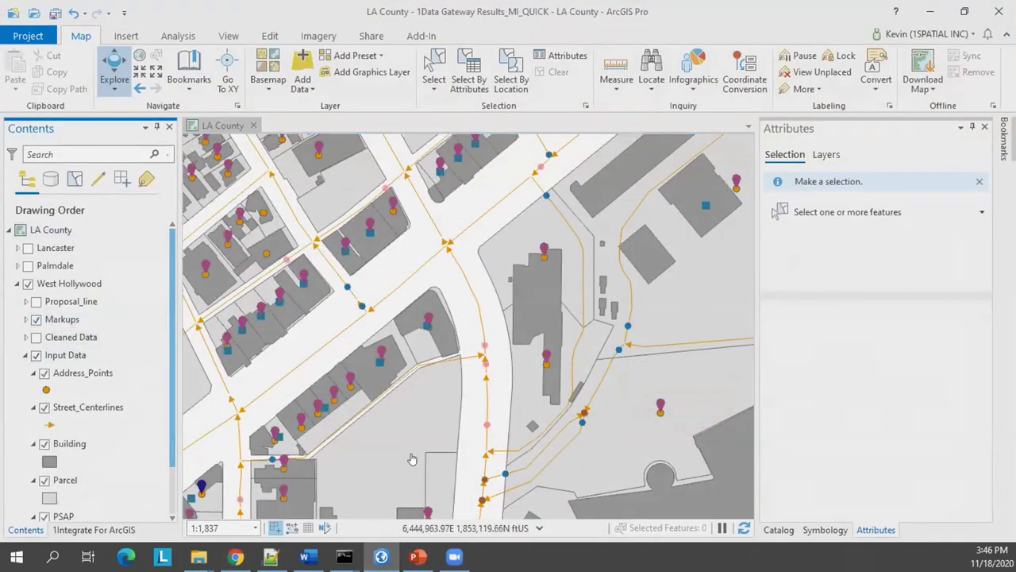
pyautogui.click(171, 78)
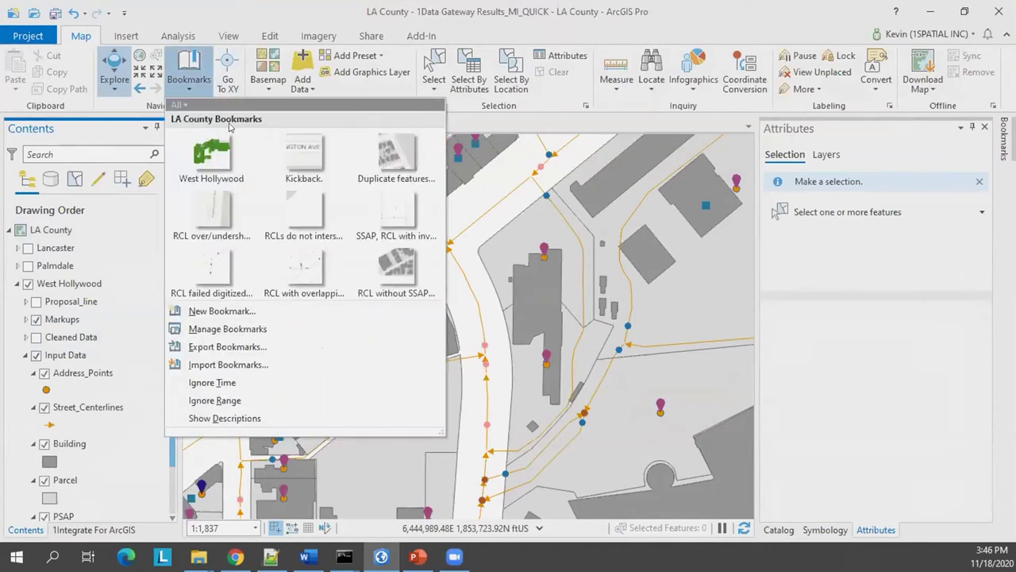
pyautogui.click(304, 155)
pyautogui.scroll(5, 356, 233)
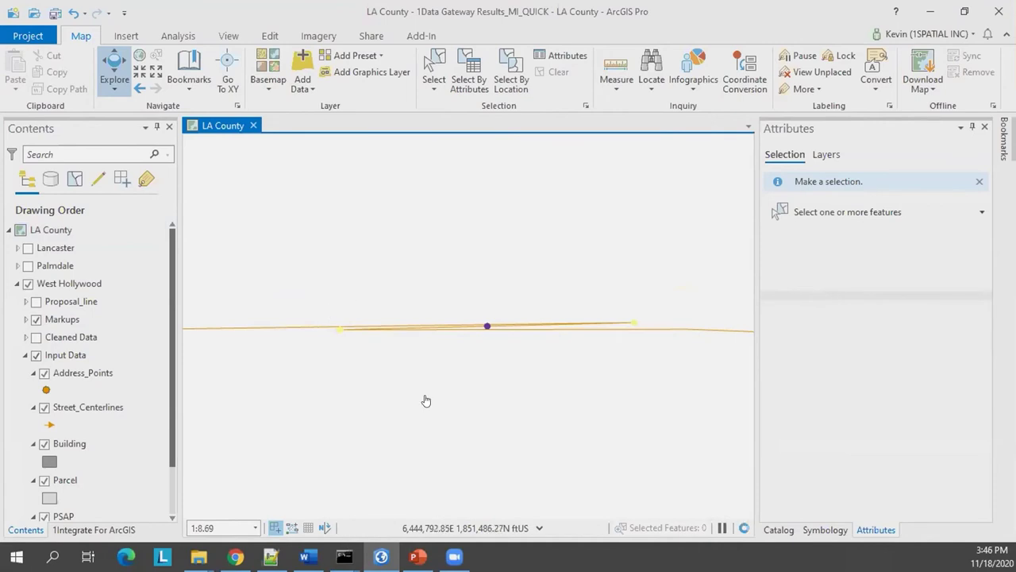
# Go to the "RCL without SSAP" bookmark and bring the dark blue address point markup to the middle of the map
pyautogui.click(199, 94)
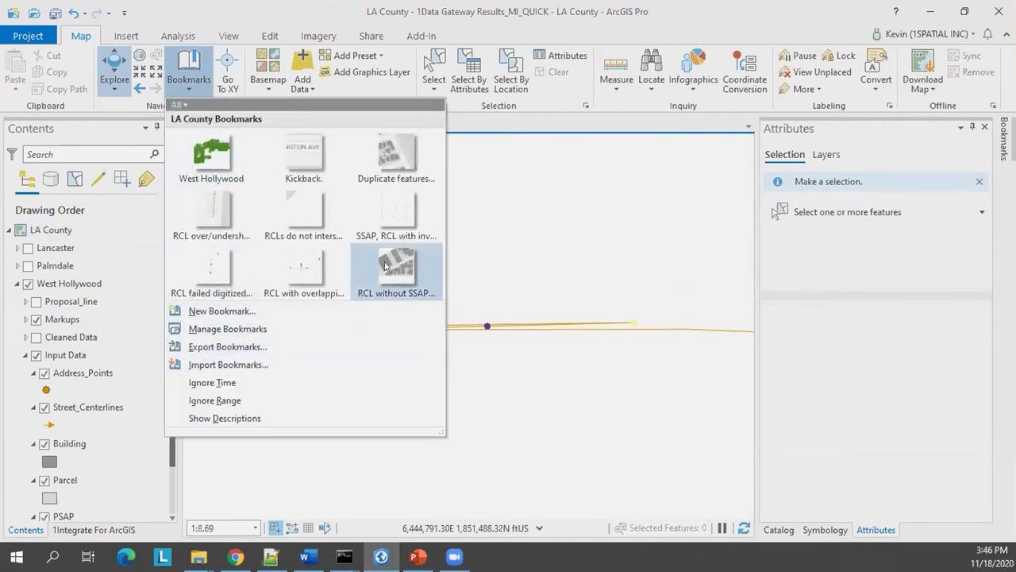
pyautogui.click(396, 273)
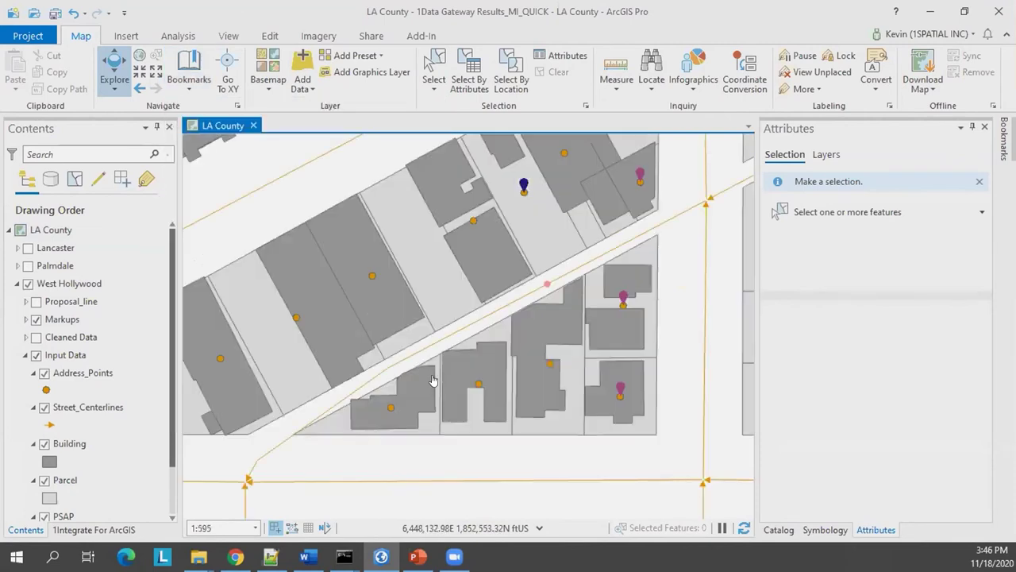
pyautogui.moveTo(534, 190); pyautogui.dragTo(502, 283)
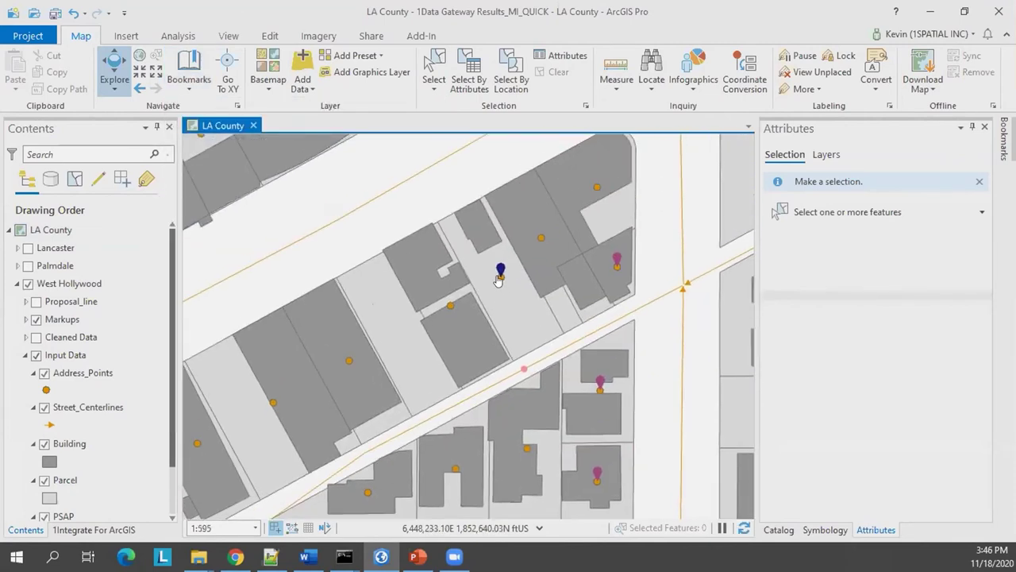
# Go to the "RCLs do not inters..." bookmark and inspect the attributes of the two street centerlines meeting at the orange markup
pyautogui.click(180, 91)
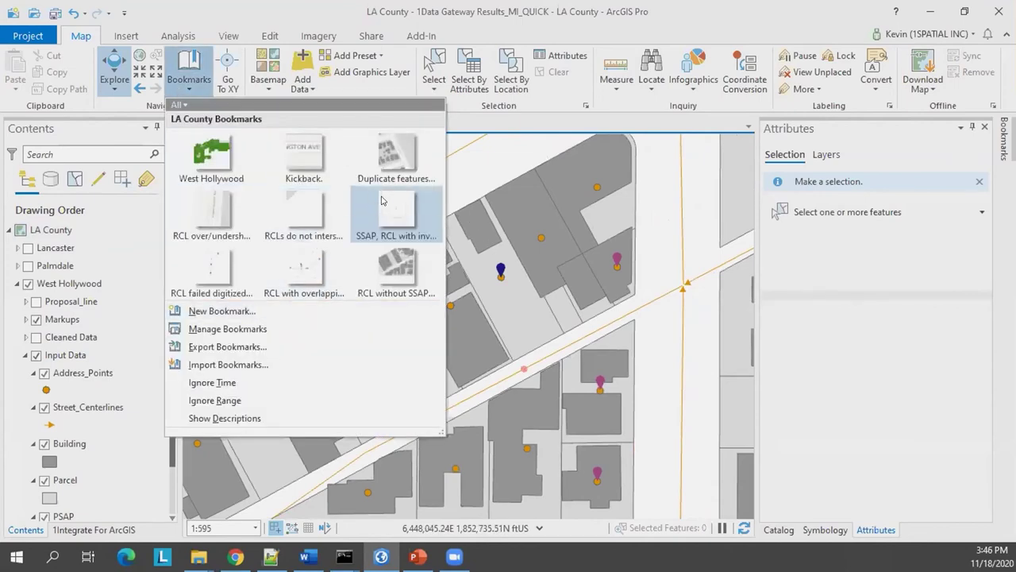
pyautogui.click(307, 212)
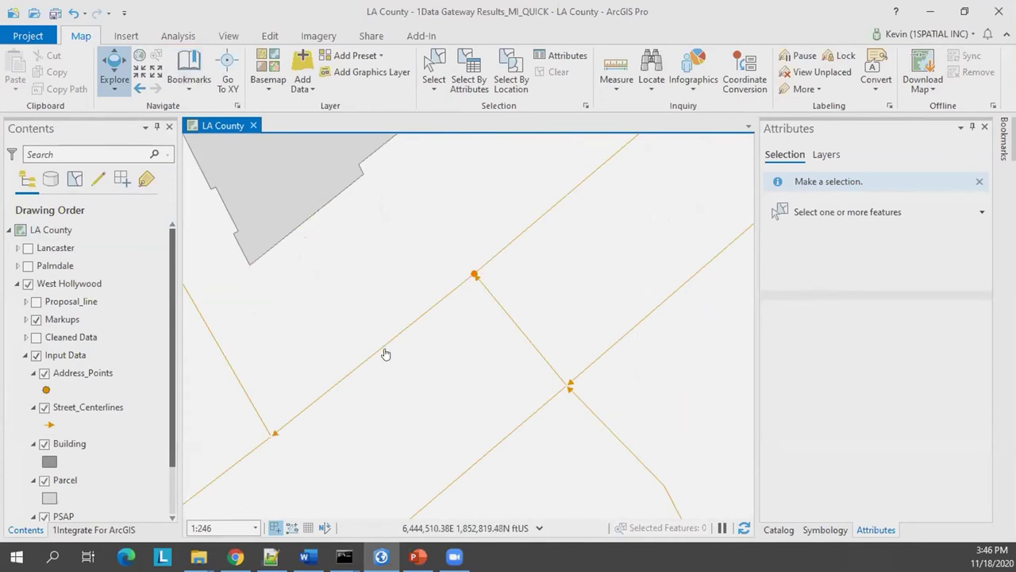
pyautogui.click(434, 76)
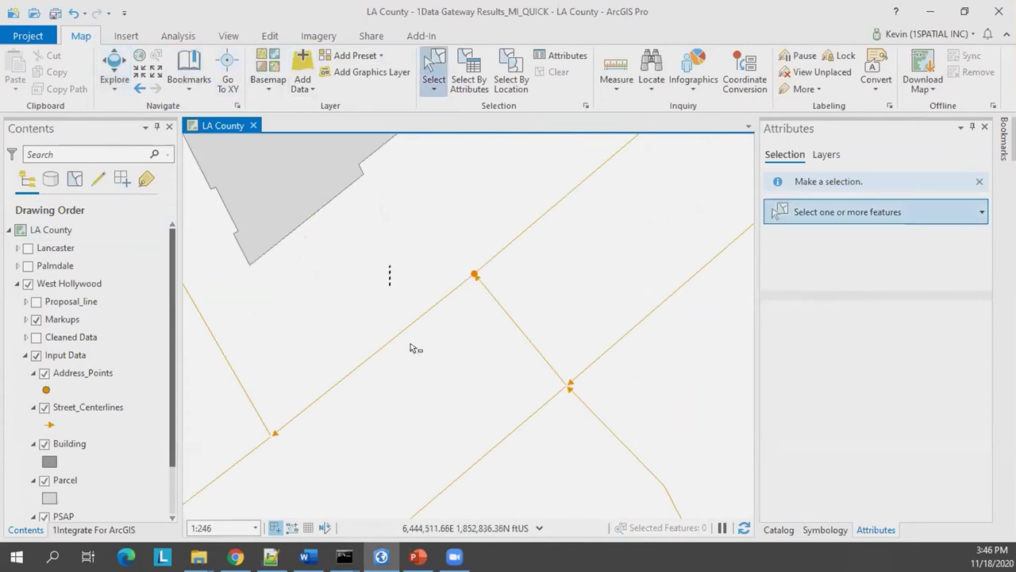
pyautogui.moveTo(465, 307); pyautogui.dragTo(636, 164)
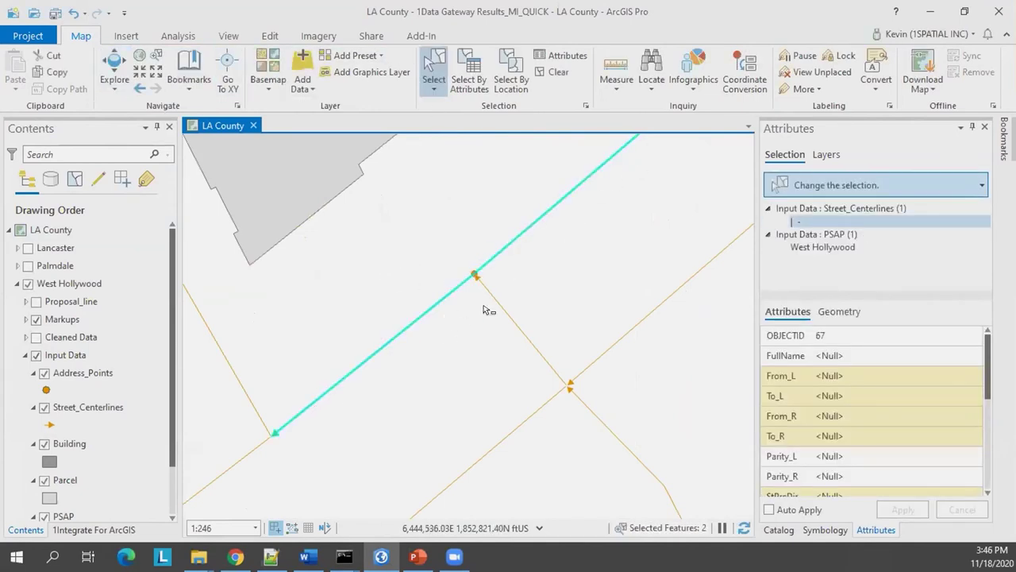
pyautogui.click(508, 310)
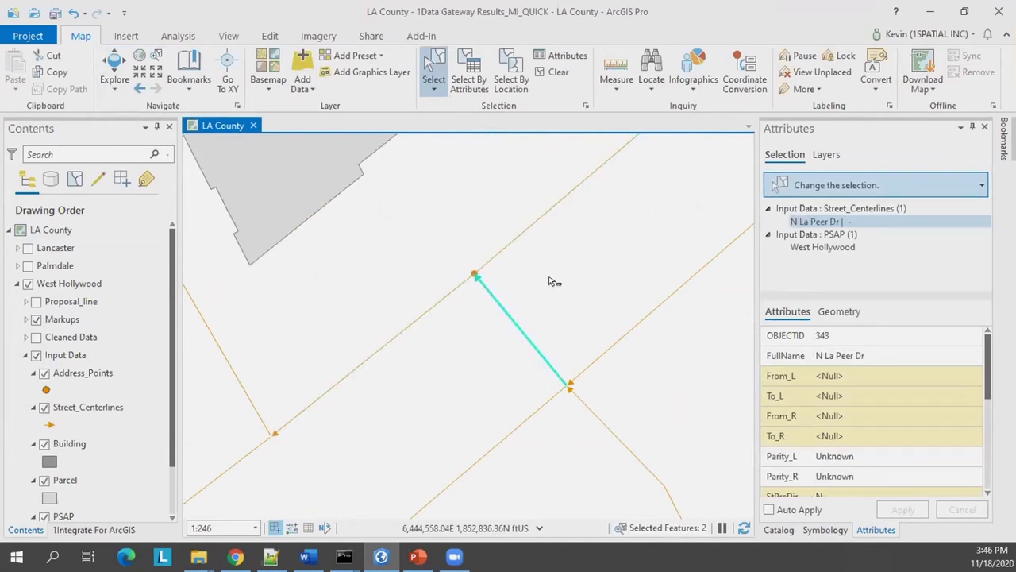
# Go to the "RCL with overlappi..." bookmark and select both adjoining W Keith Ave centerlines to compare their address ranges
pyautogui.click(204, 70)
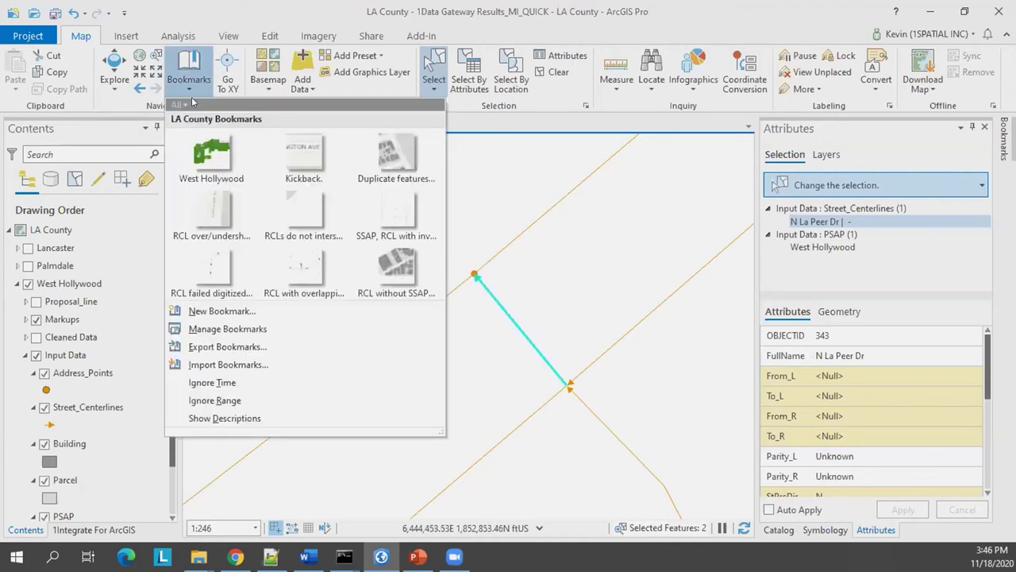
pyautogui.click(312, 268)
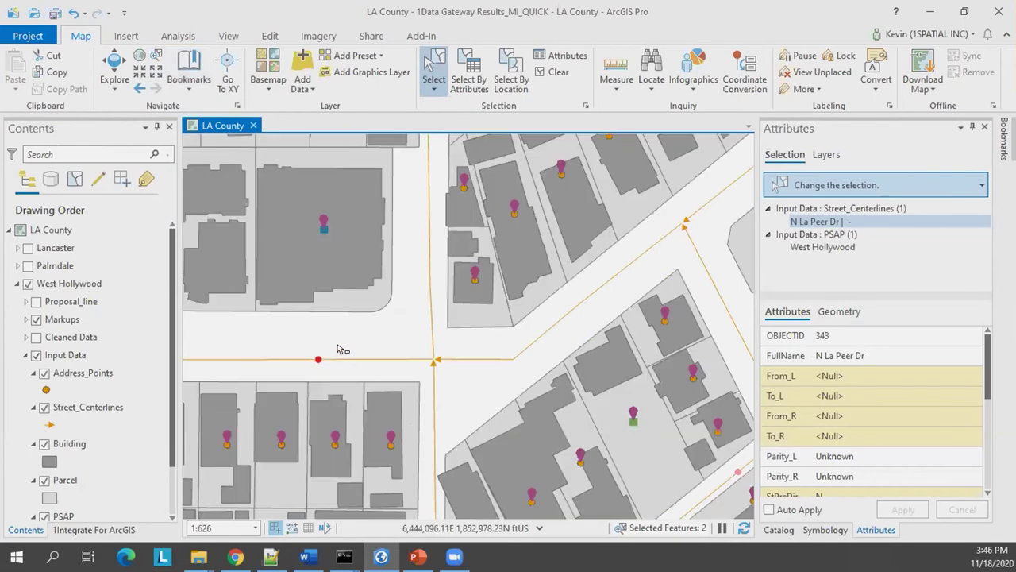
pyautogui.click(327, 360)
pyautogui.keyDown('shift'); pyautogui.click(488, 359); pyautogui.keyUp('shift')
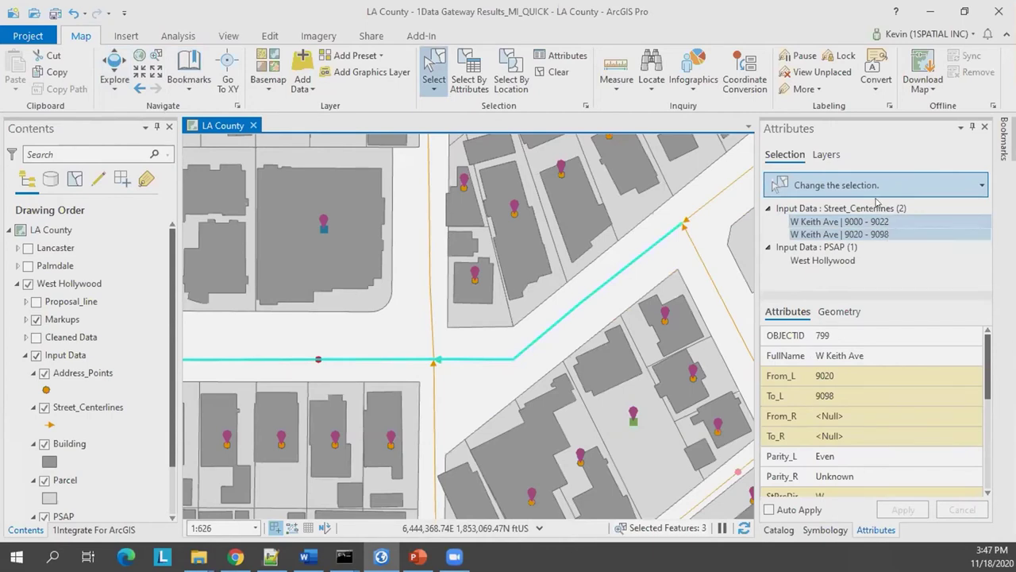
# Minimize the map window, switch to the PowerPoint presentation and start the slide show from the closing Thank You slide
pyautogui.click(924, 11)
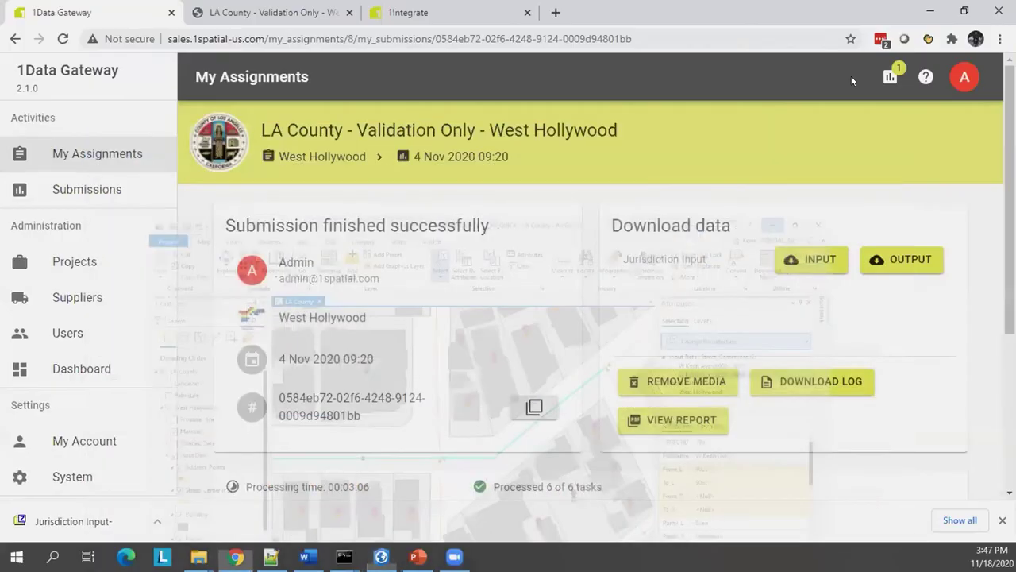
pyautogui.hotkey('alt', 'Tab')
pyautogui.press('Down')
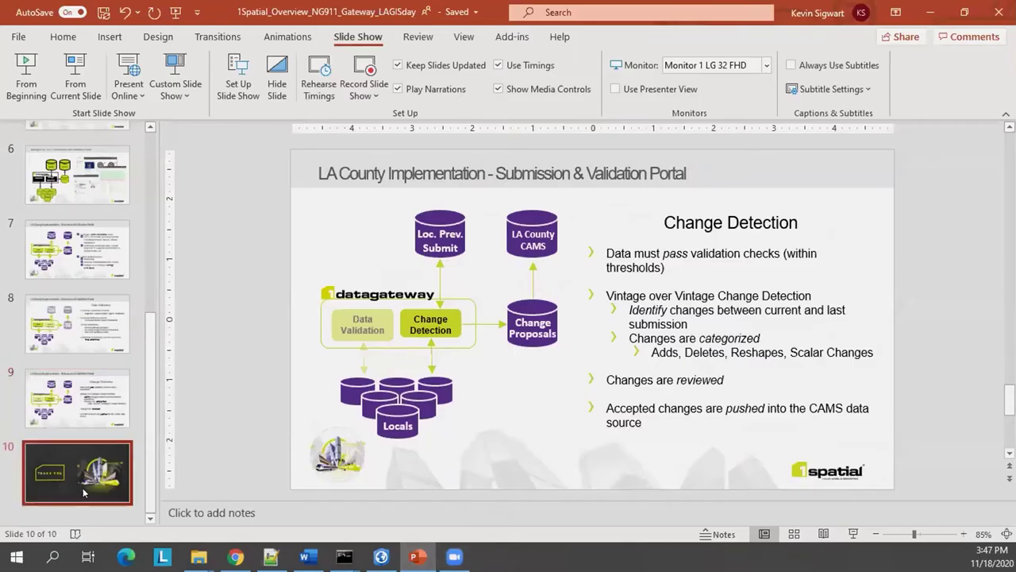
pyautogui.click(73, 77)
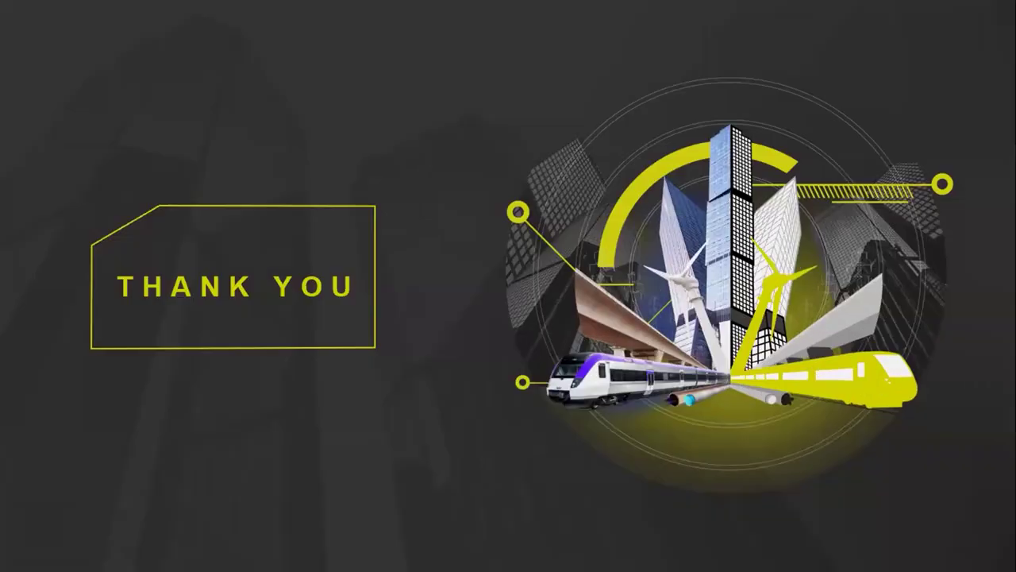